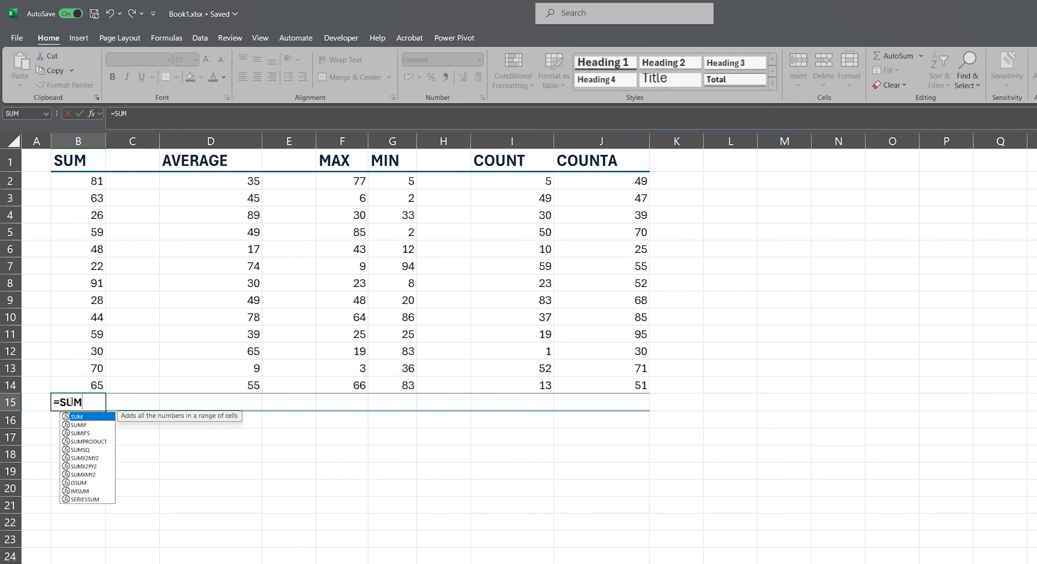
# Complete the SUM formula in cell B15 so it adds the range B2:B14.
pyautogui.write('(')
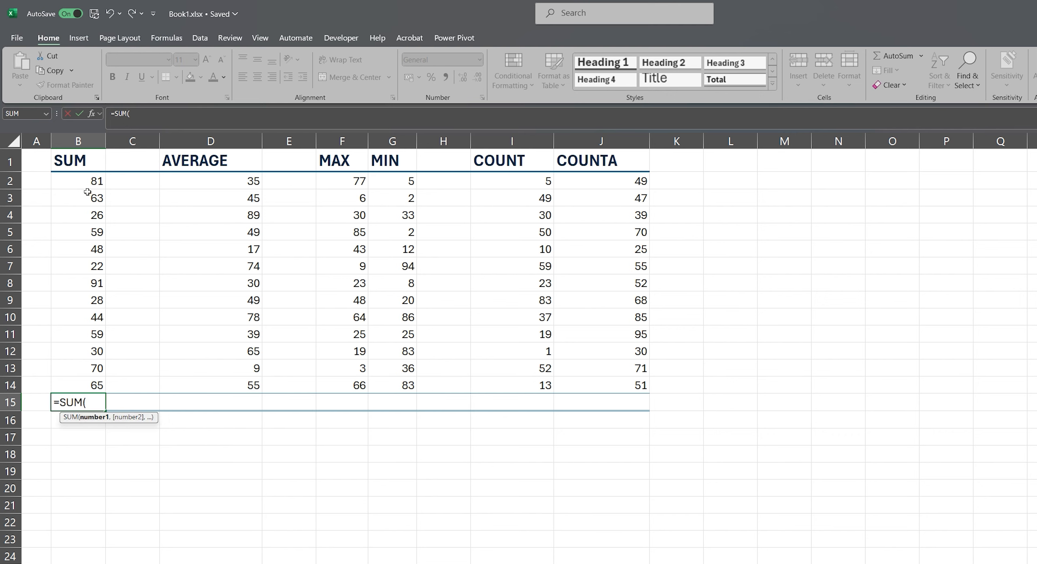
pyautogui.moveTo(87, 182); pyautogui.dragTo(101, 388)
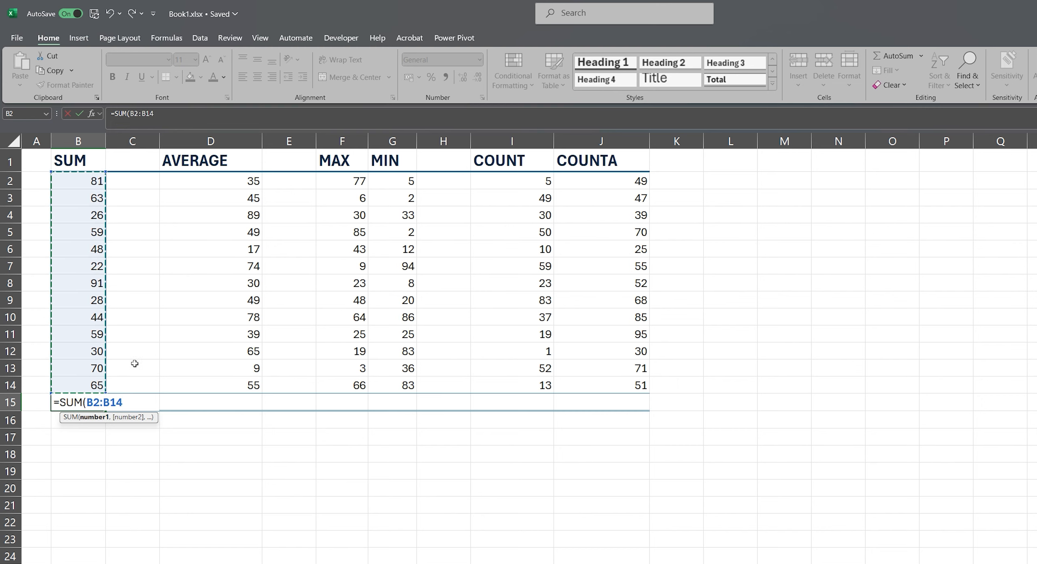
pyautogui.write(')')
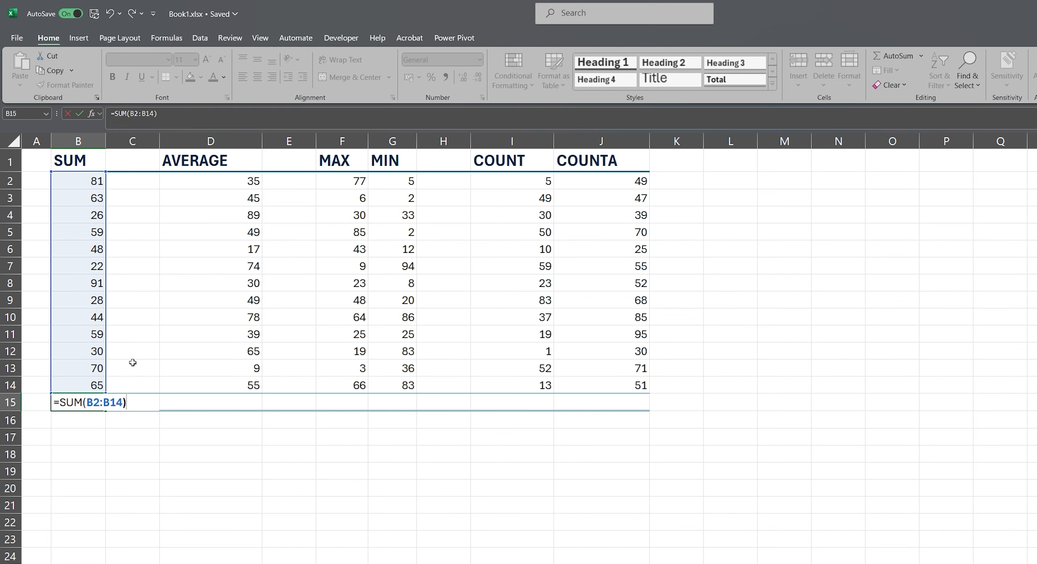
pyautogui.press('Return')
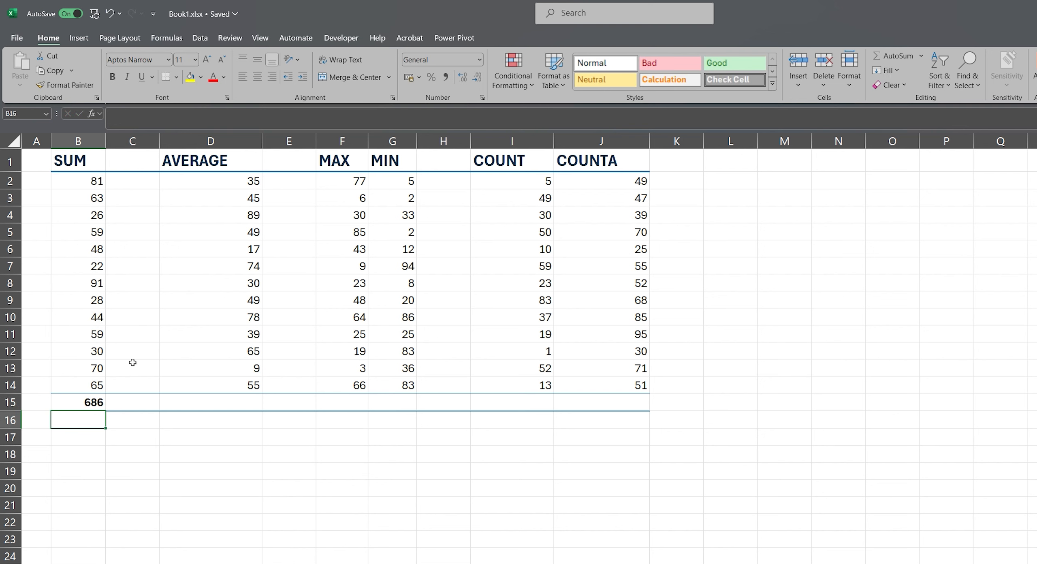
# Clear the SUM formula from cell B15.
pyautogui.click(93, 403)
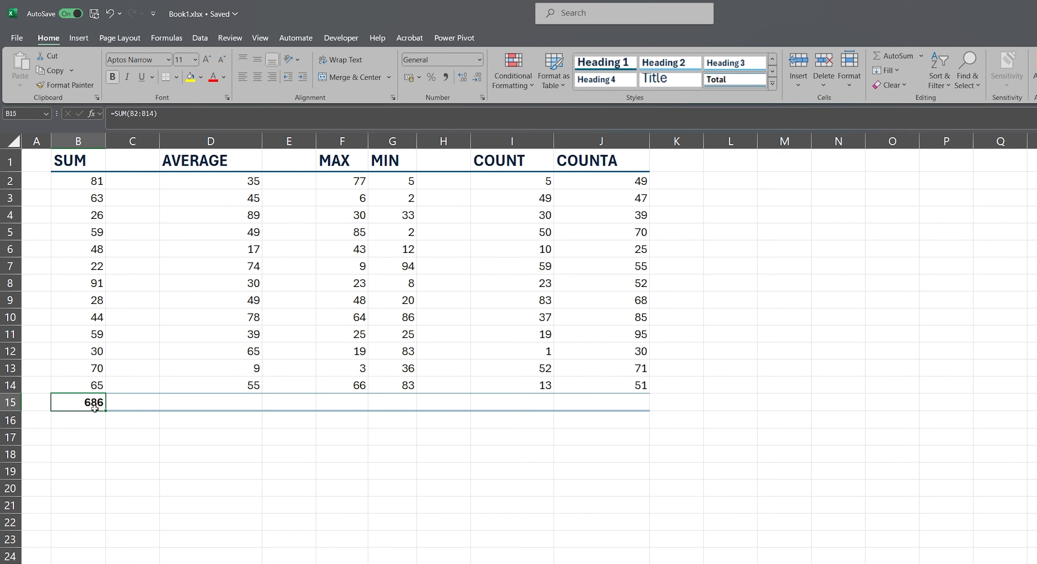
pyautogui.press('Delete')
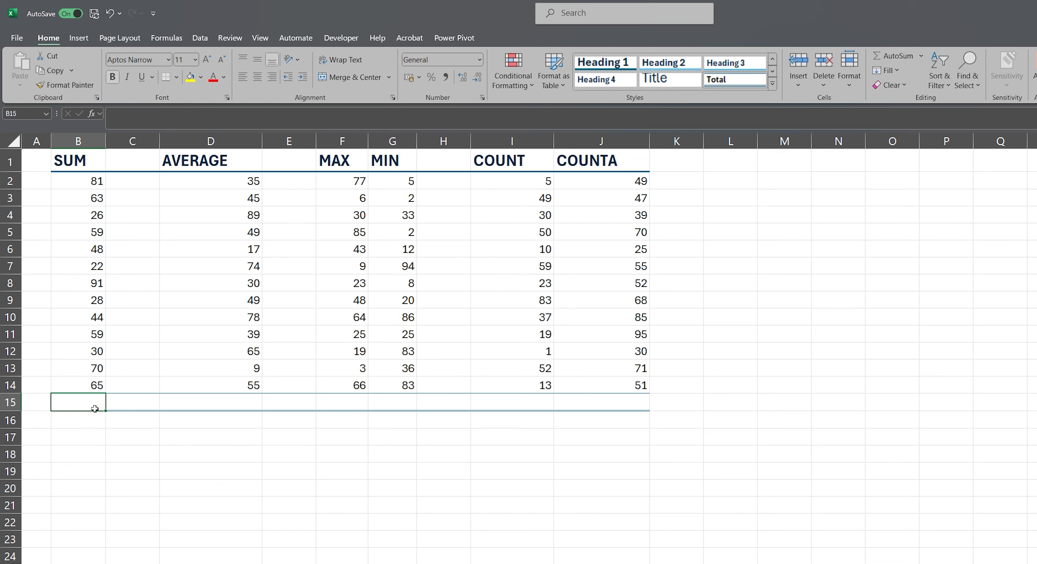
pyautogui.click(89, 434)
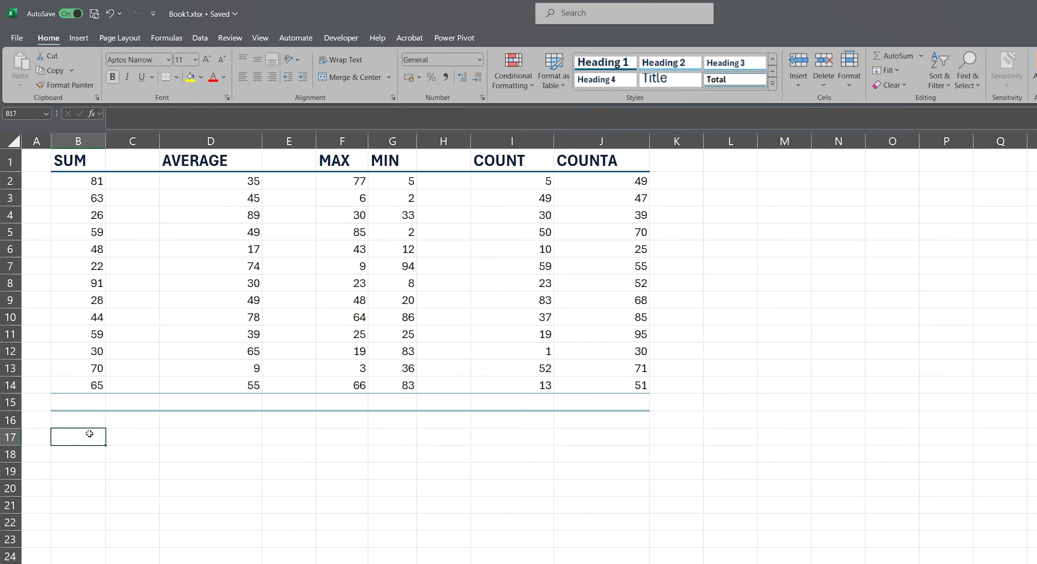
# Enter =SUM(B2:B14) in cell B15 to total the SUM column, and select the cell to view its formula.
pyautogui.click(83, 407)
pyautogui.write('=sum')
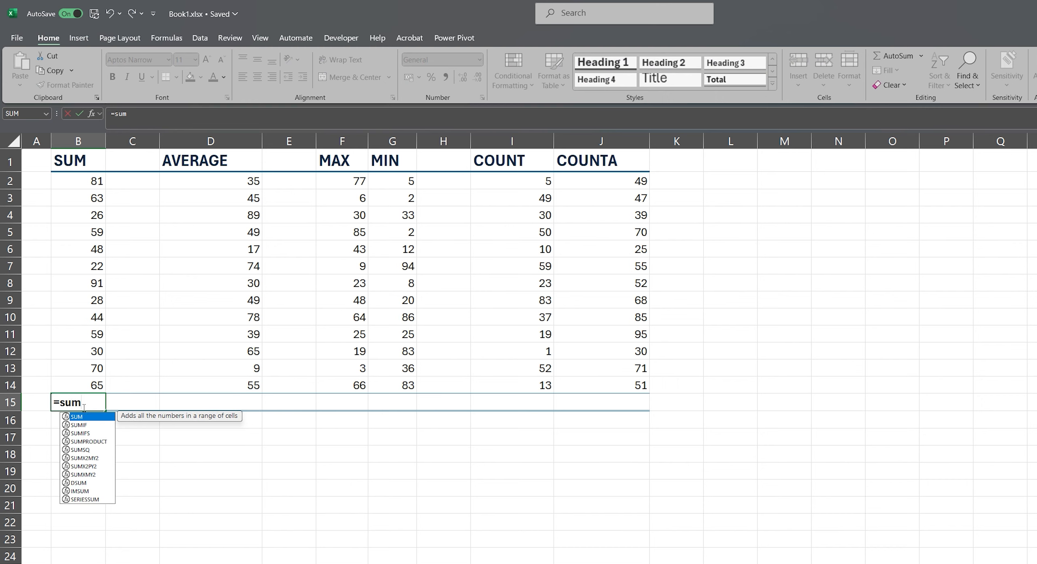
pyautogui.press('Tab')
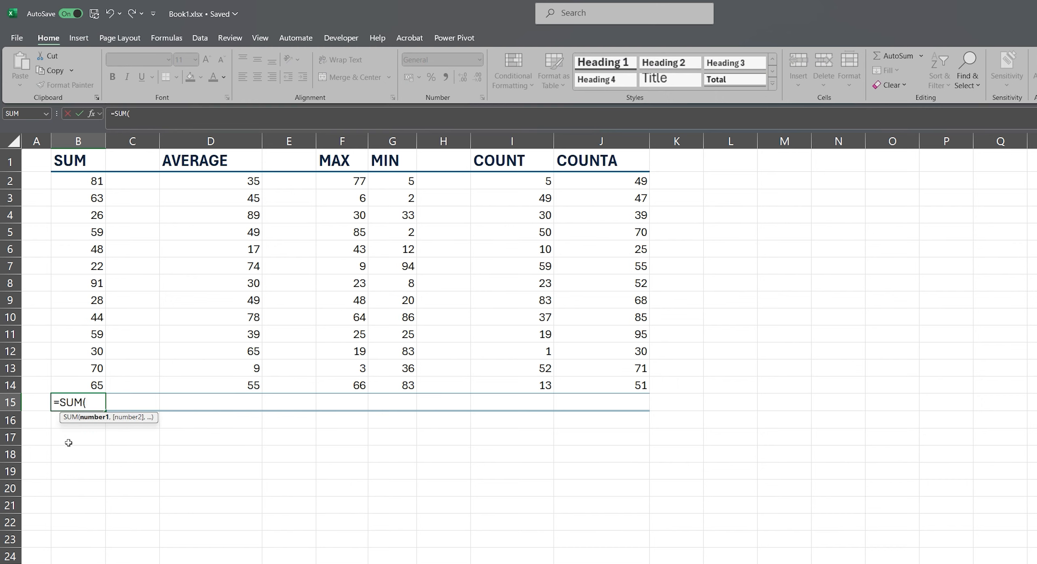
pyautogui.click(75, 178)
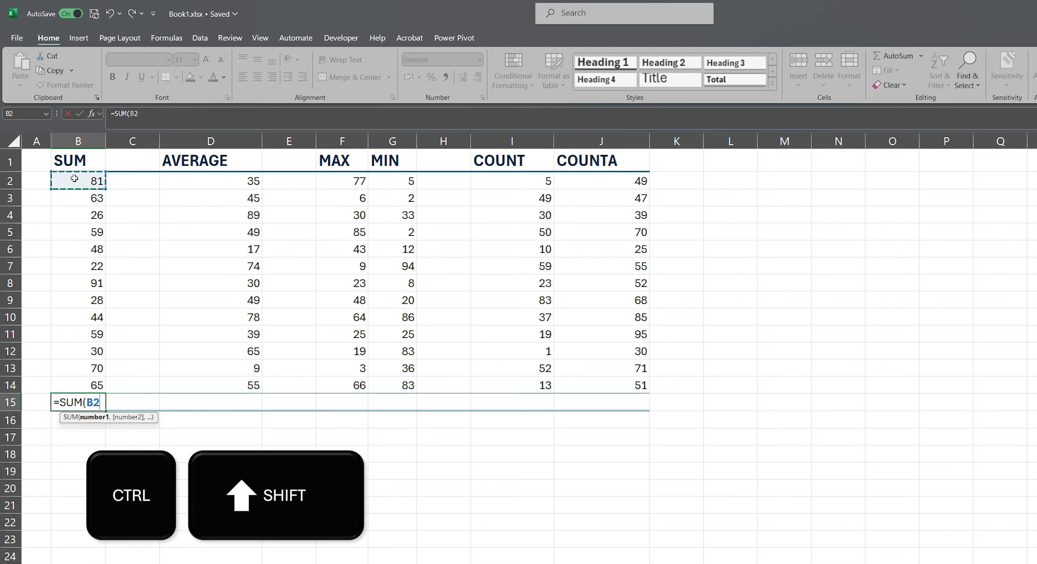
pyautogui.hotkey('ctrl', 'shift', 'Down')
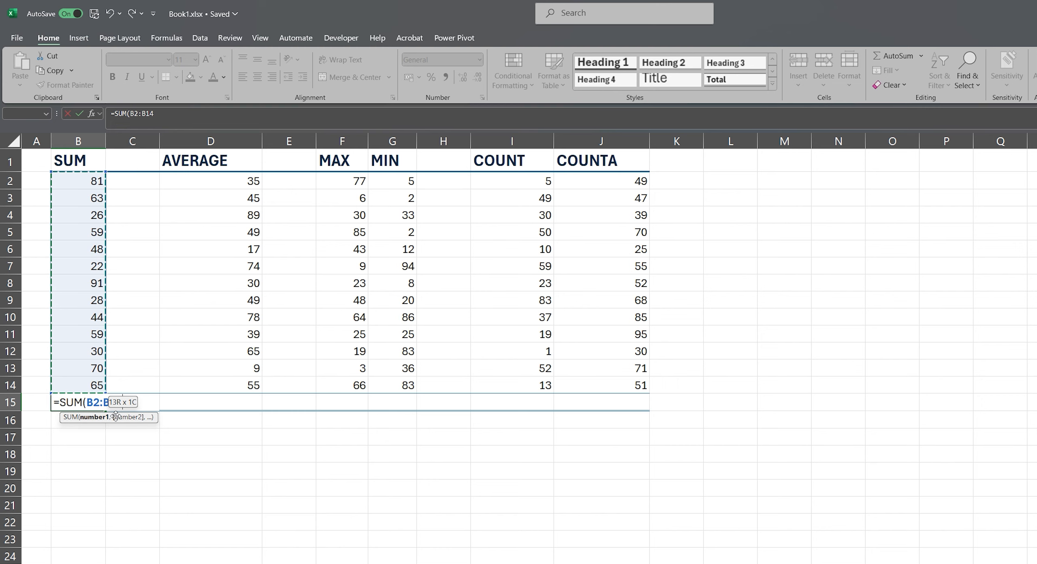
pyautogui.click(93, 187)
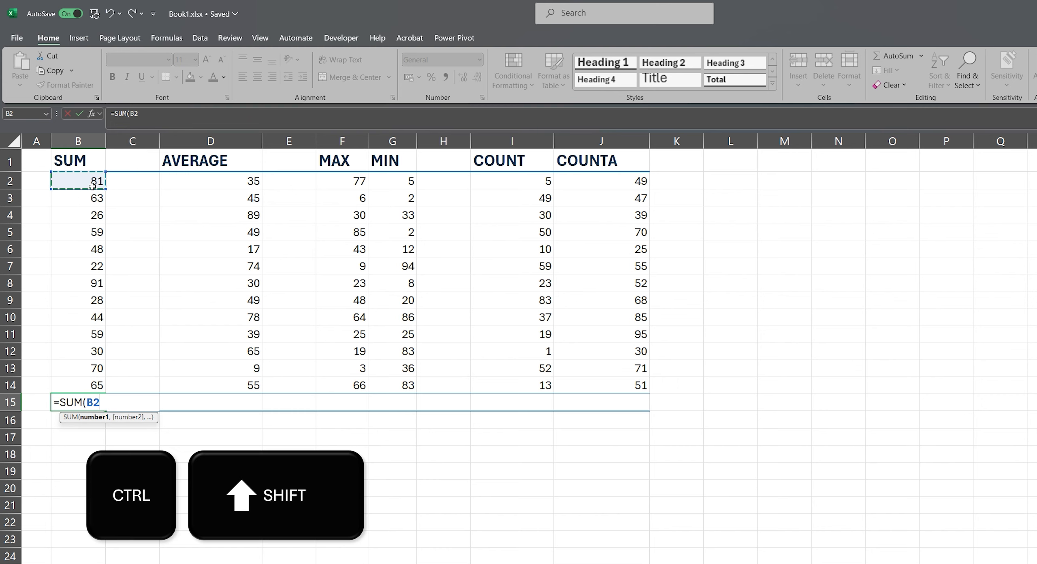
pyautogui.hotkey('ctrl', 'shift', 'Down')
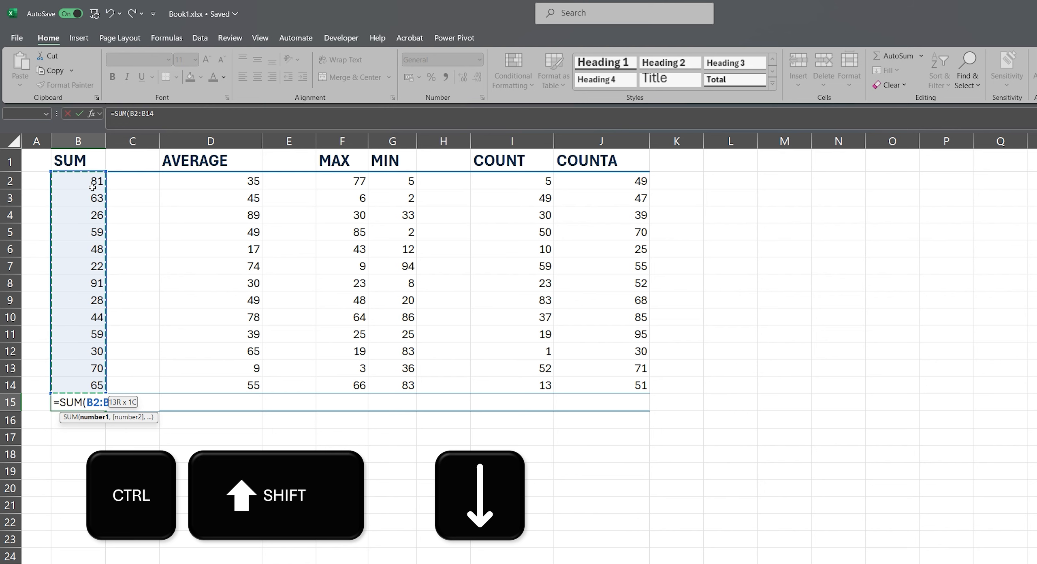
pyautogui.write(')')
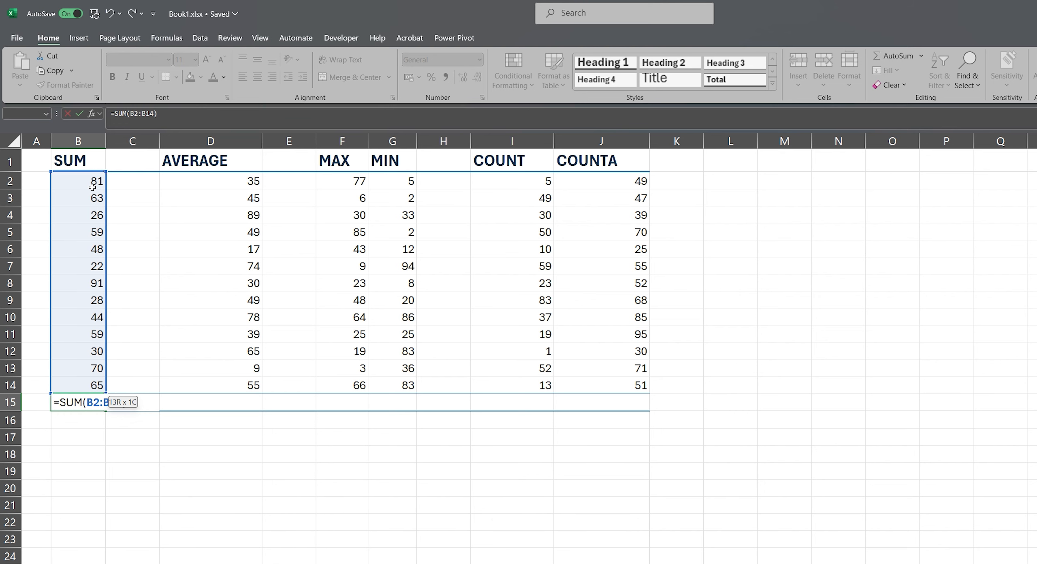
pyautogui.press('Return')
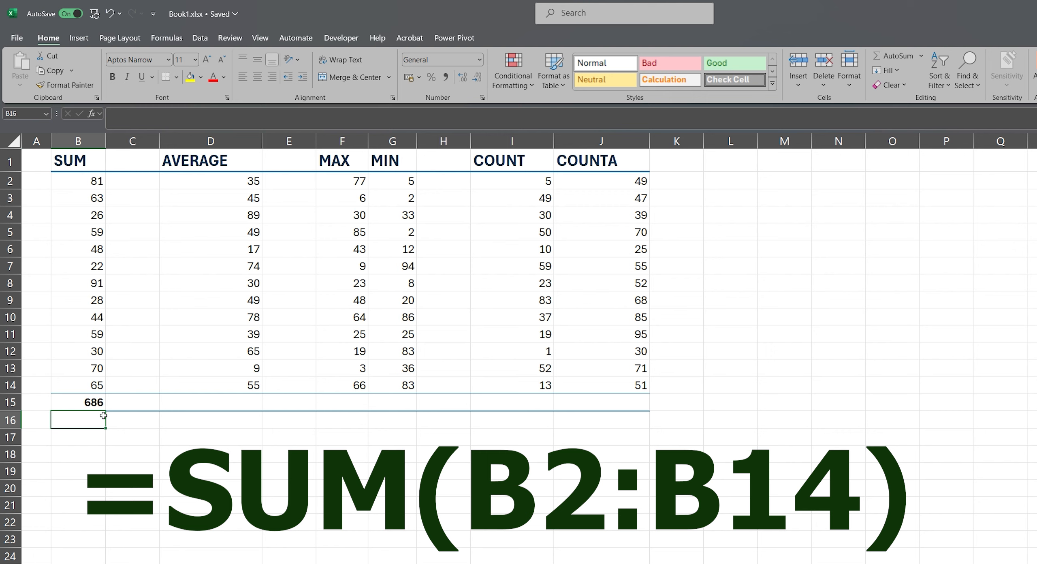
pyautogui.click(93, 395)
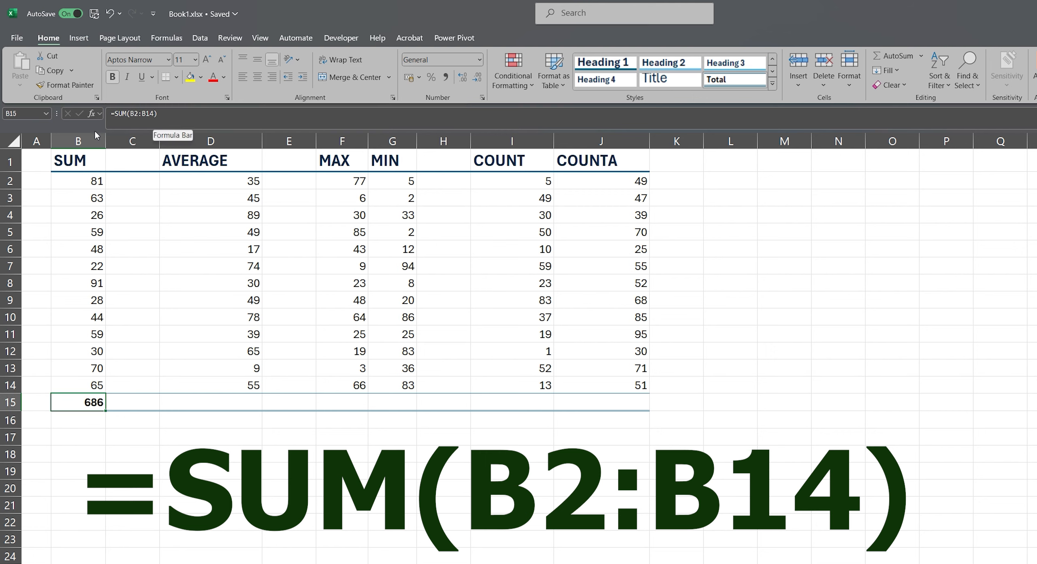
# Enter =AVERAGE(D2:D14) in cell D15 to average the numbers in the AVERAGE column.
pyautogui.click(202, 404)
pyautogui.write('=aver')
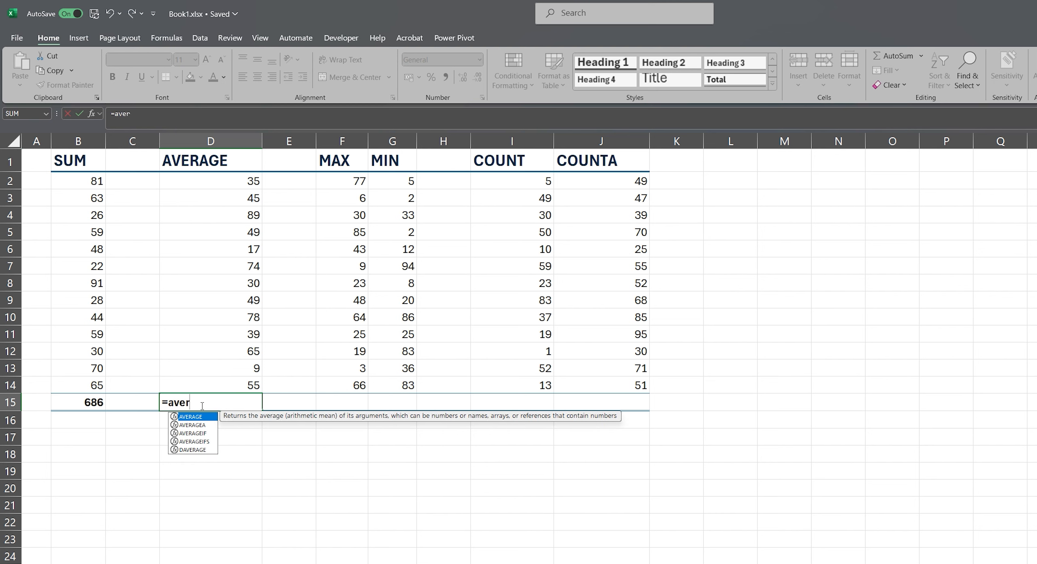
pyautogui.press('Tab')
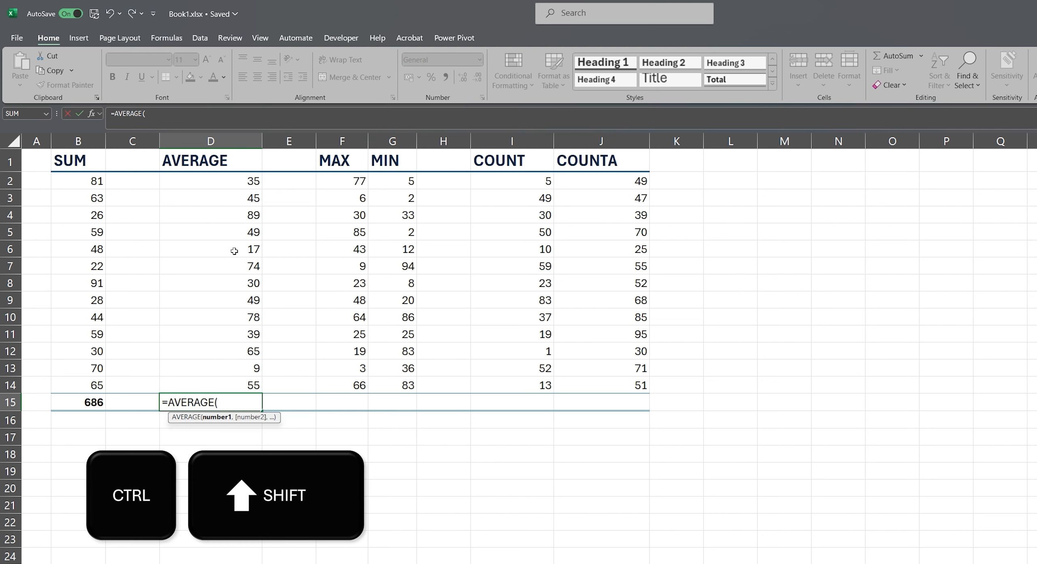
pyautogui.hotkey('ctrl', 'shift', 'Down')
pyautogui.click(240, 179)
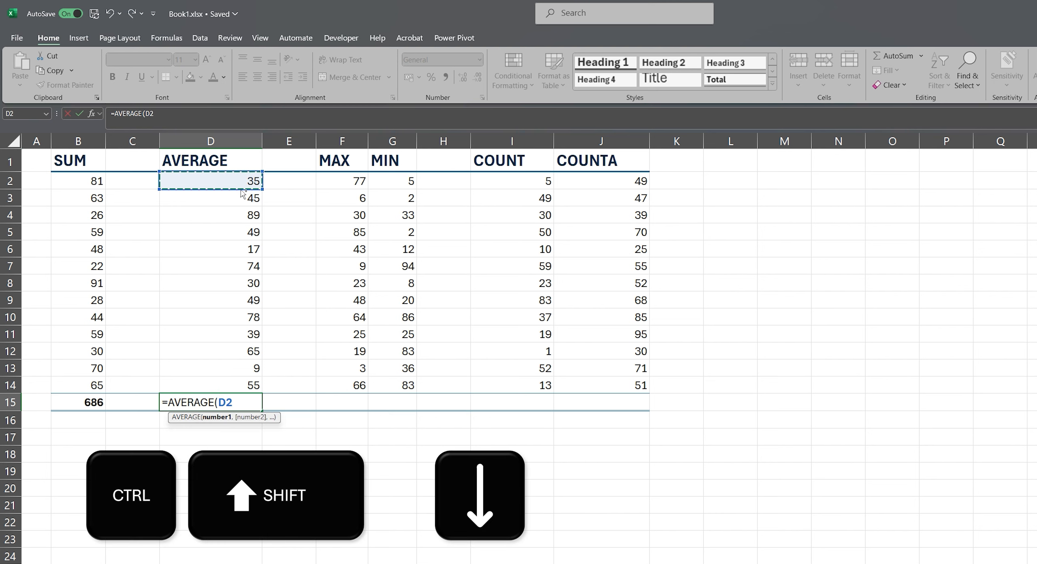
pyautogui.hotkey('ctrl', 'shift', 'Down')
pyautogui.write(')')
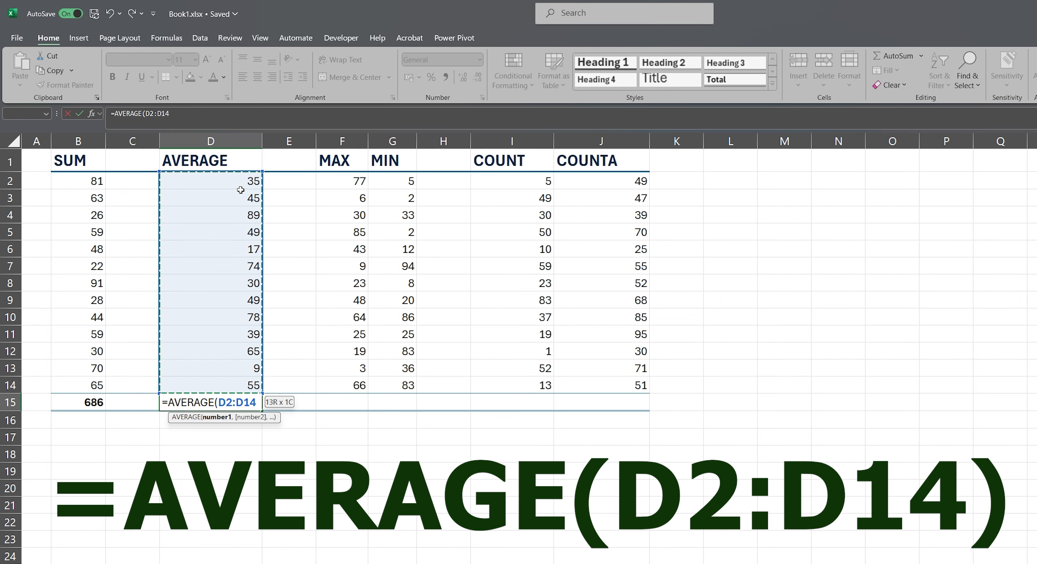
pyautogui.press('Return')
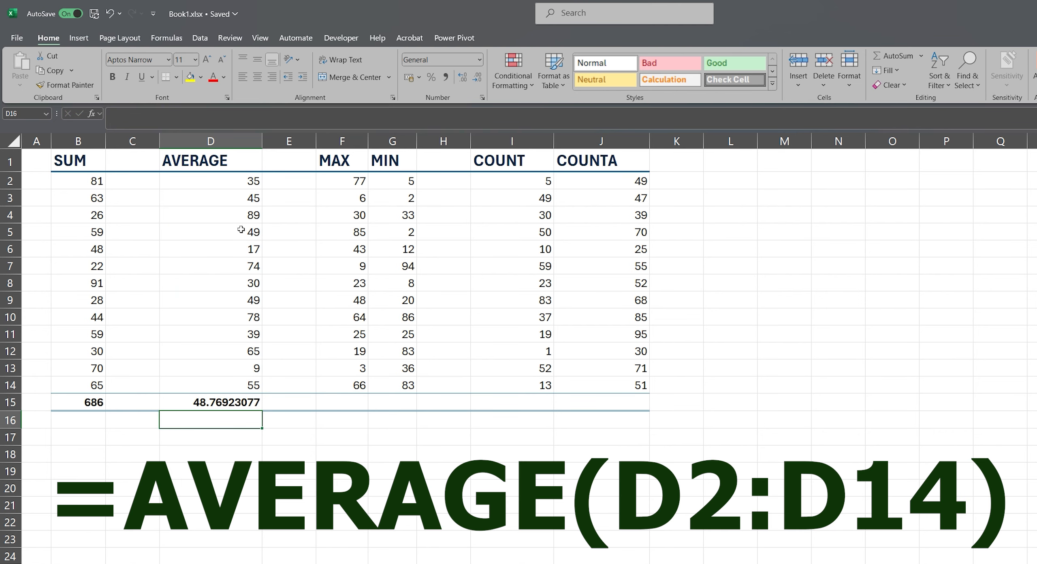
# Enter =MAX(F2:F14) in cell F15 to return the largest number in the MAX column.
pyautogui.click(350, 403)
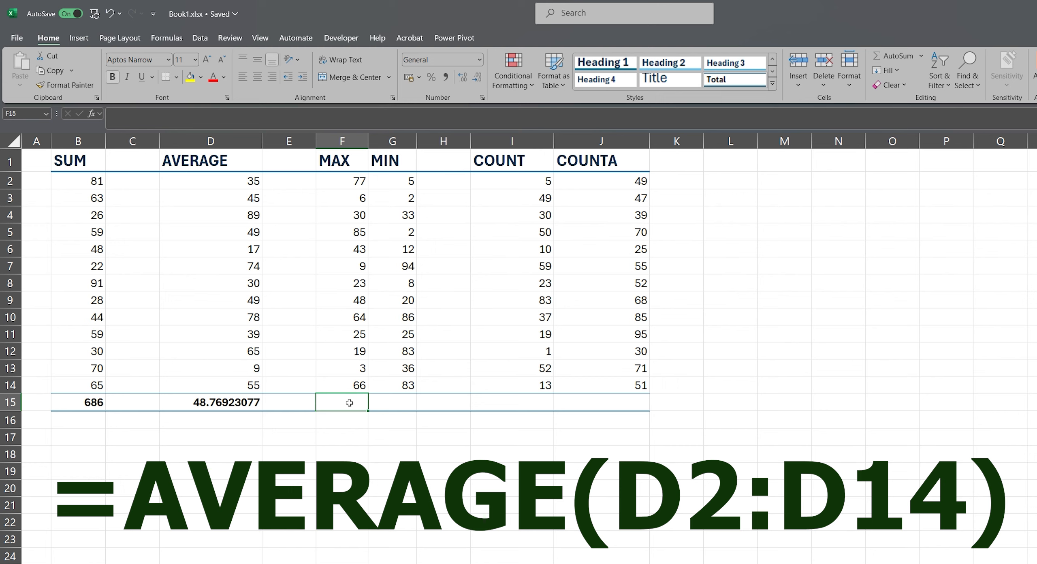
pyautogui.write('=')
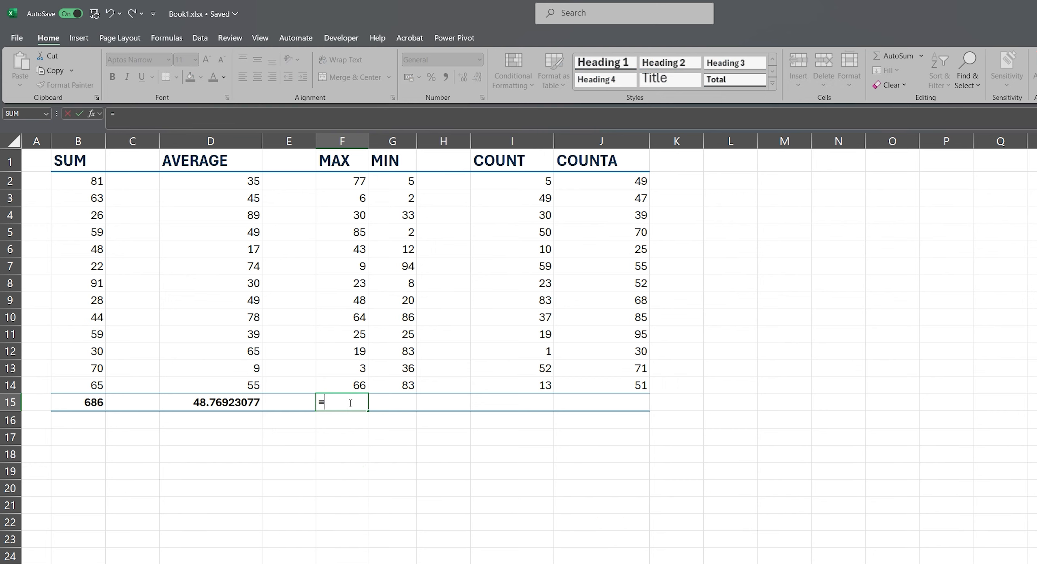
pyautogui.write('max')
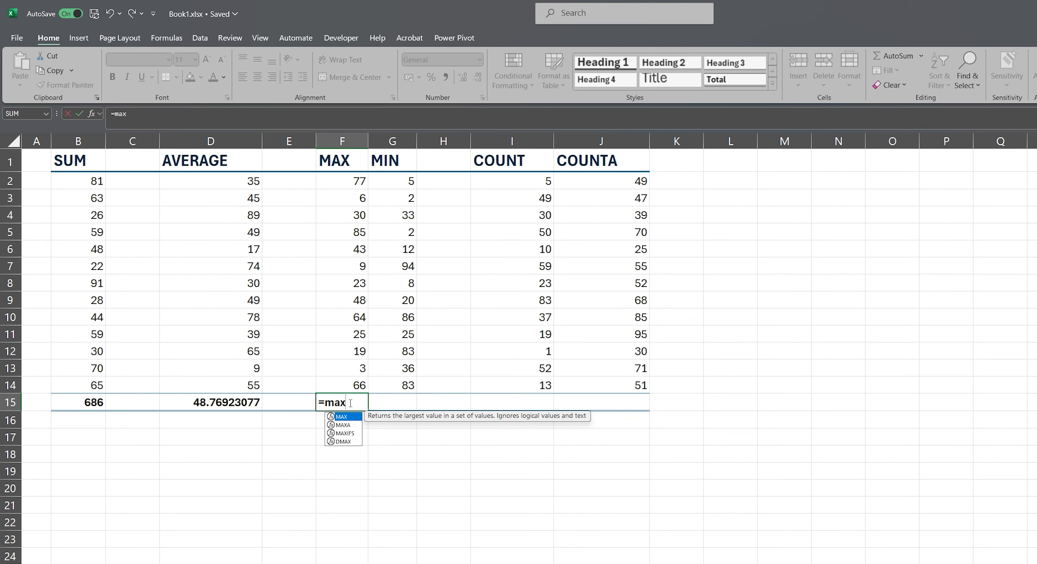
pyautogui.press('Tab')
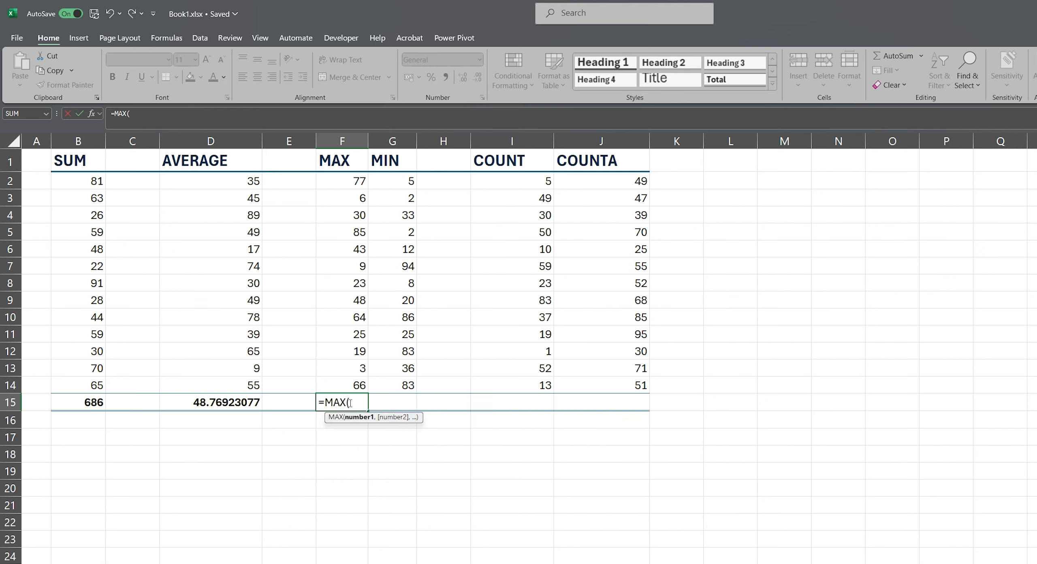
pyautogui.click(343, 182)
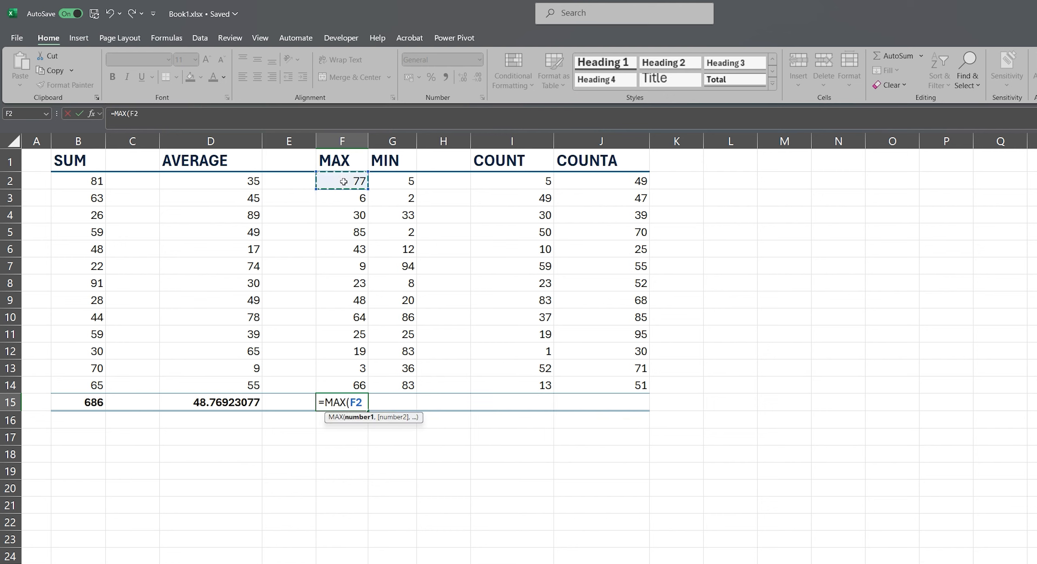
pyautogui.hotkey('shift', 'Down')
pyautogui.hotkey('shift', 'Down')
pyautogui.hotkey('shift', 'Down')
pyautogui.hotkey('shift', 'Down')
pyautogui.hotkey('shift', 'Down')
pyautogui.hotkey('shift', 'Down')
pyautogui.hotkey('shift', 'Down')
pyautogui.hotkey('shift', 'Down')
pyautogui.hotkey('shift', 'Down')
pyautogui.hotkey('shift', 'Down')
pyautogui.hotkey('shift', 'Down')
pyautogui.hotkey('shift', 'Down')
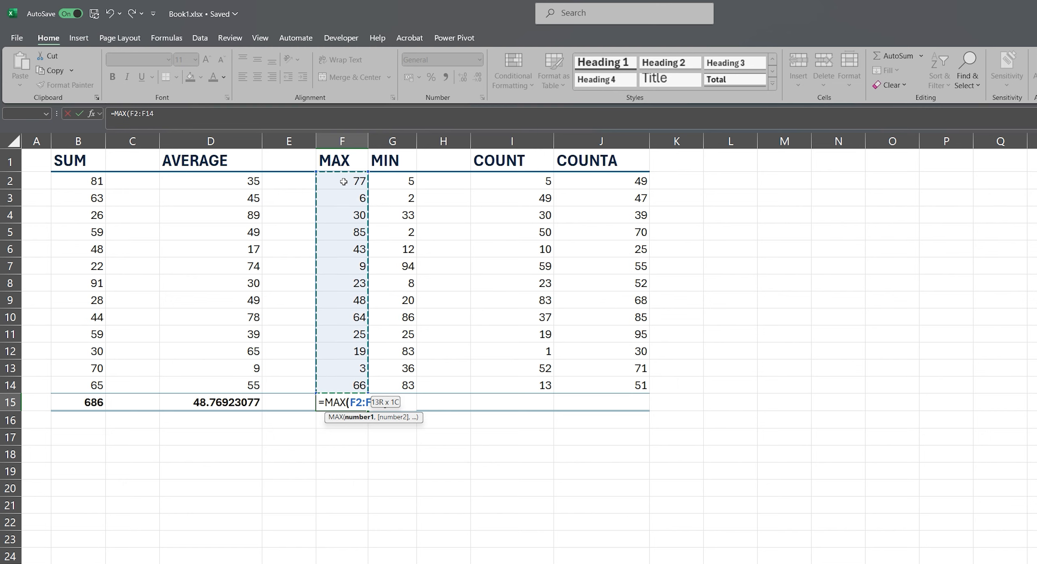
pyautogui.write(')')
pyautogui.hotkey('ctrl', 'shift', 'Down')
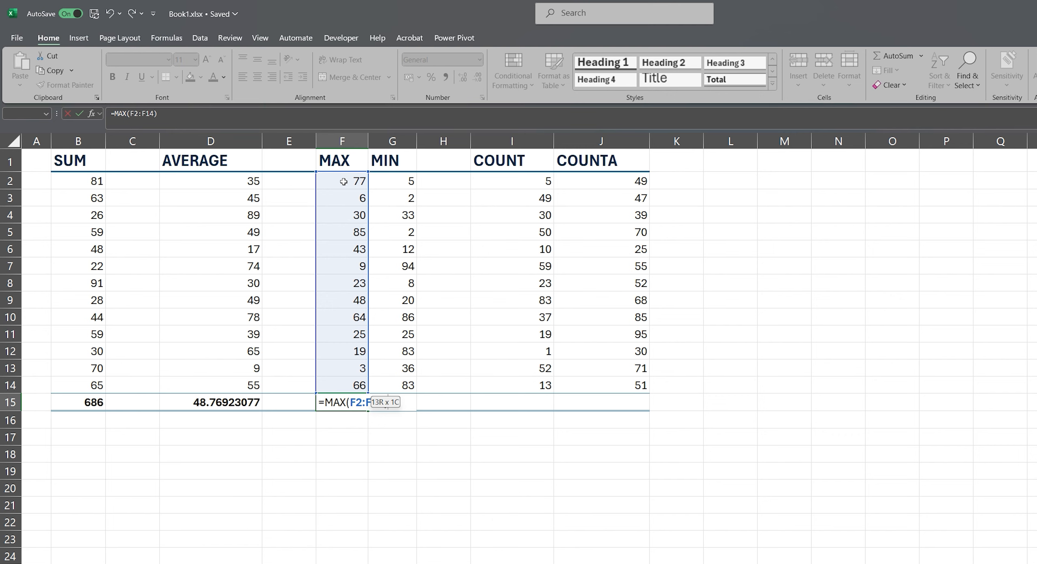
pyautogui.press('Return')
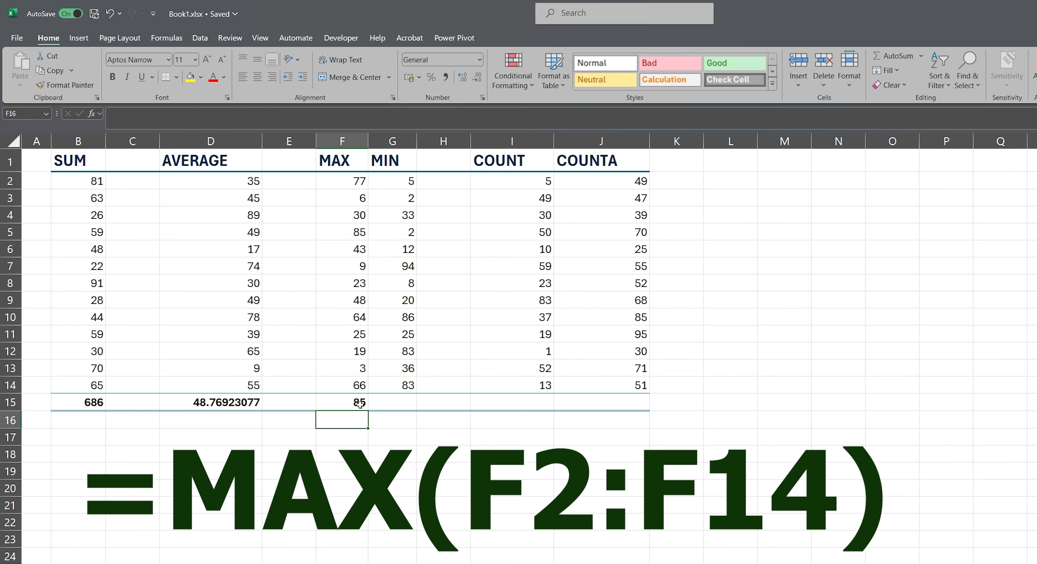
# Enter =MIN(G2:G14) in cell G15 to return the smallest number in the MIN column.
pyautogui.click(393, 405)
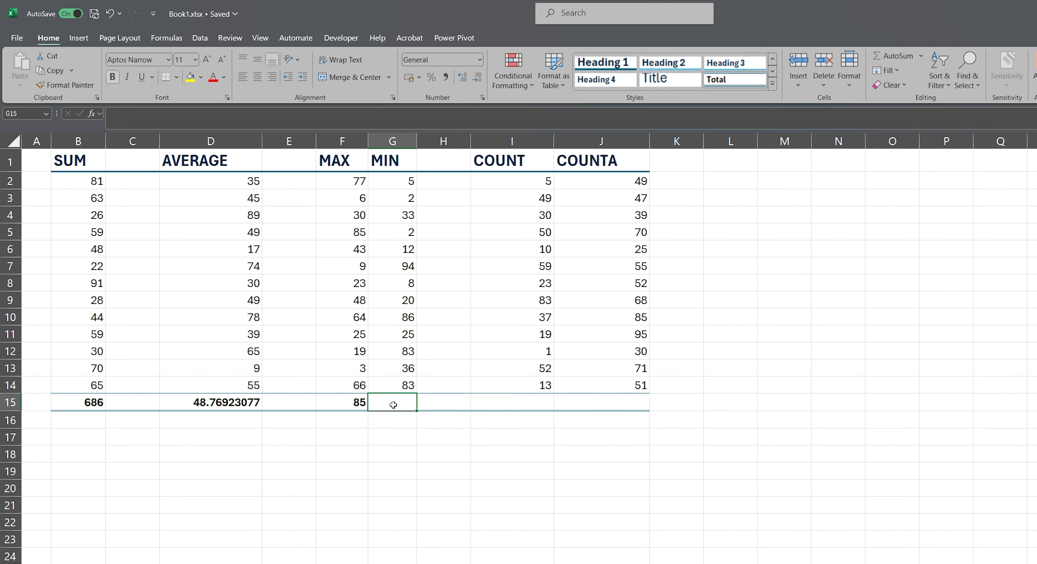
pyautogui.write('=min')
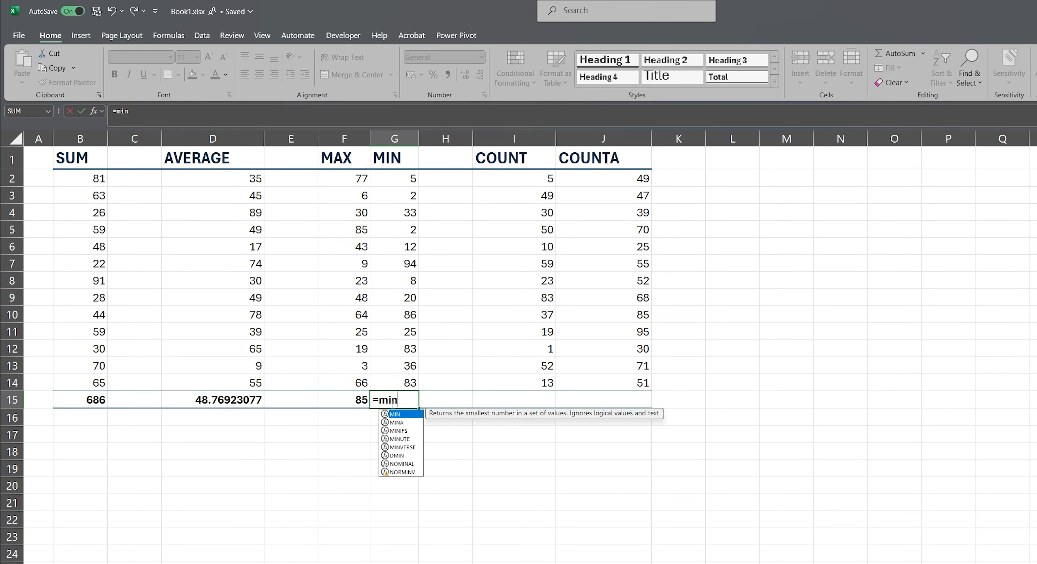
pyautogui.press('Tab')
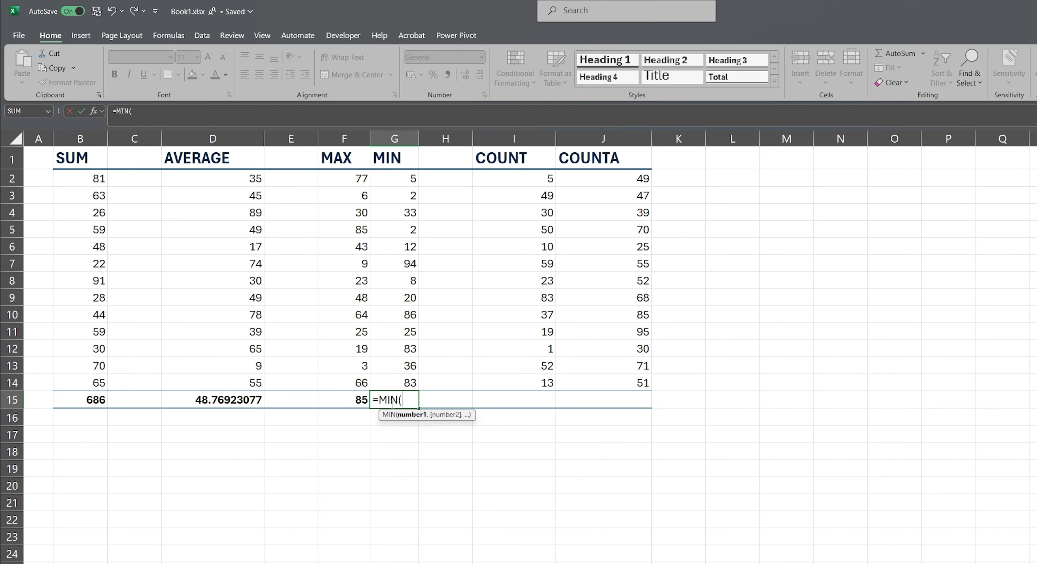
pyautogui.click(380, 175)
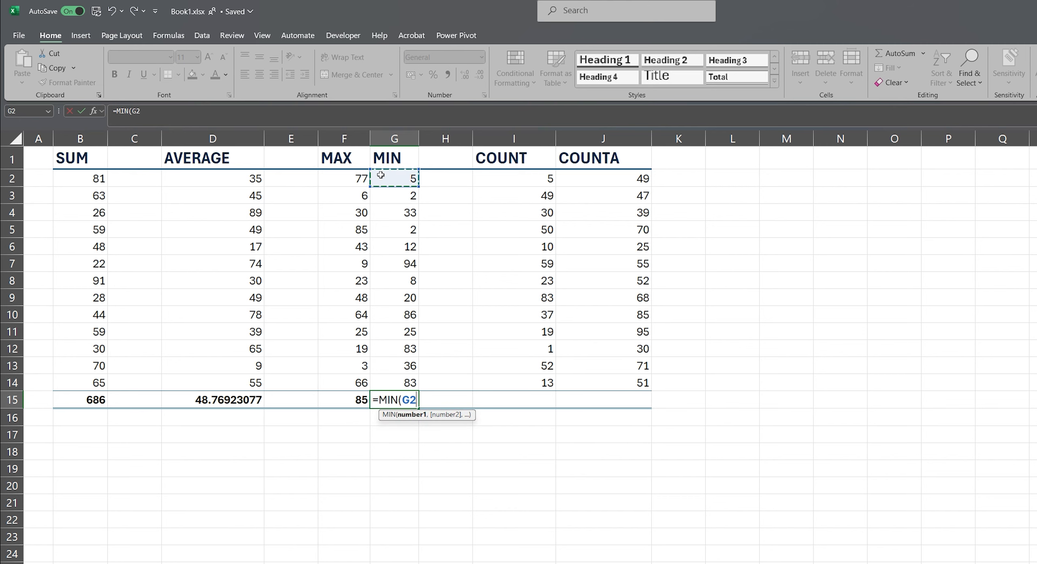
pyautogui.hotkey('ctrl', 'shift', 'Down')
pyautogui.write(')')
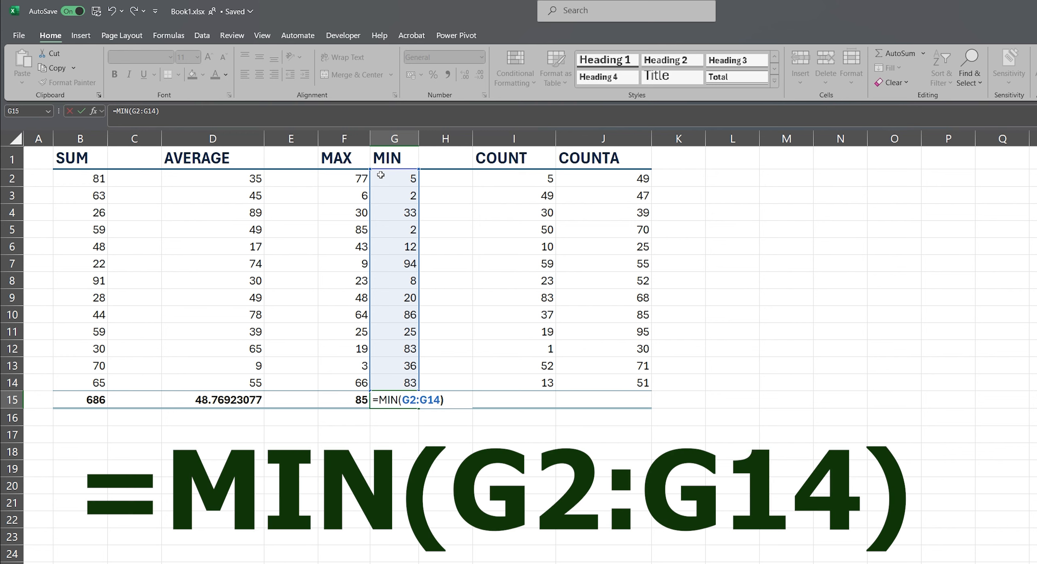
pyautogui.press('Return')
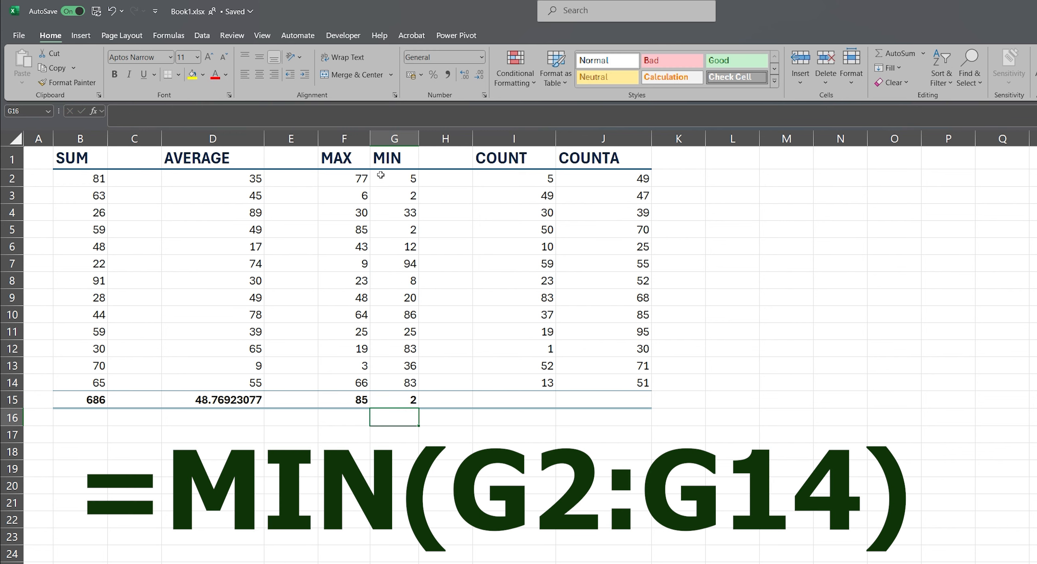
# Enter =COUNT(I2:I14) in cell I15 to count the cells containing numbers in the COUNT column.
pyautogui.click(519, 403)
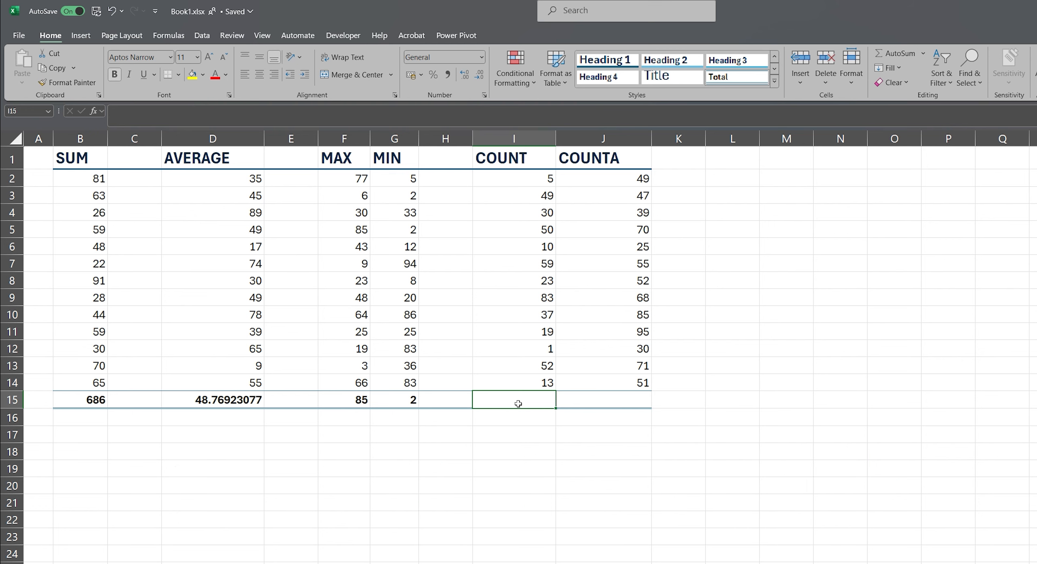
pyautogui.write('=count')
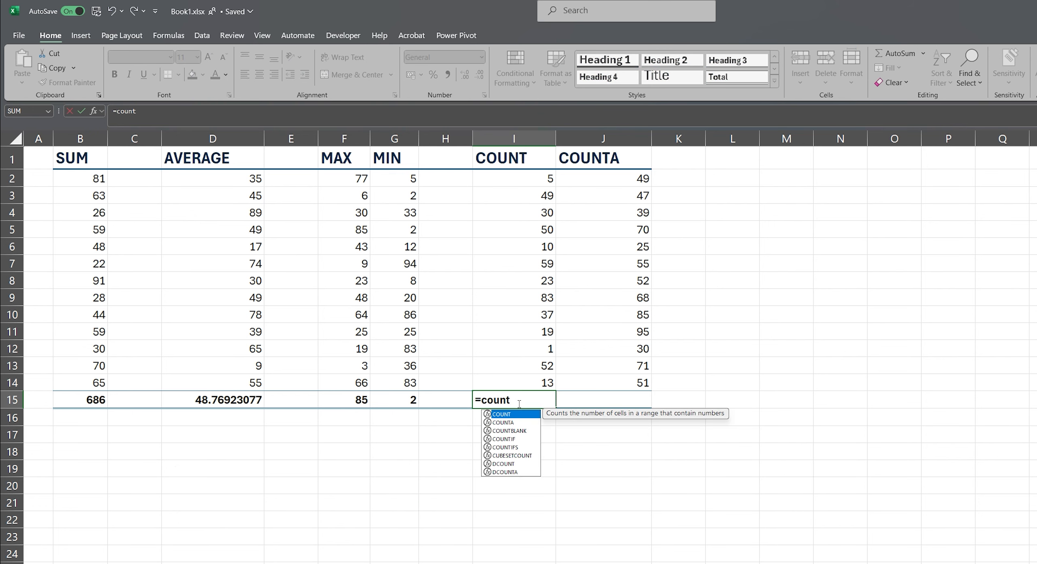
pyautogui.press('Tab')
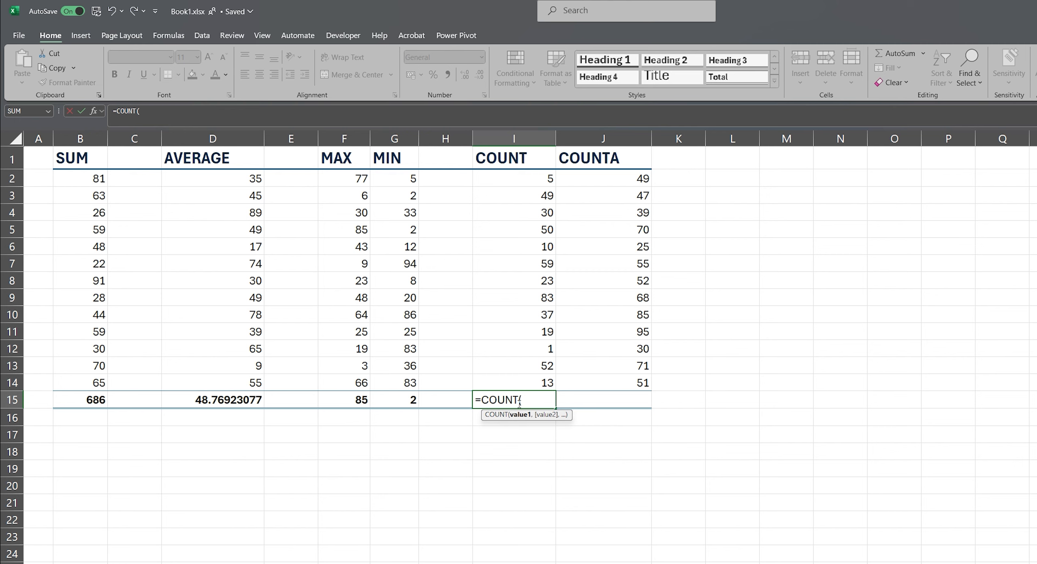
pyautogui.click(516, 179)
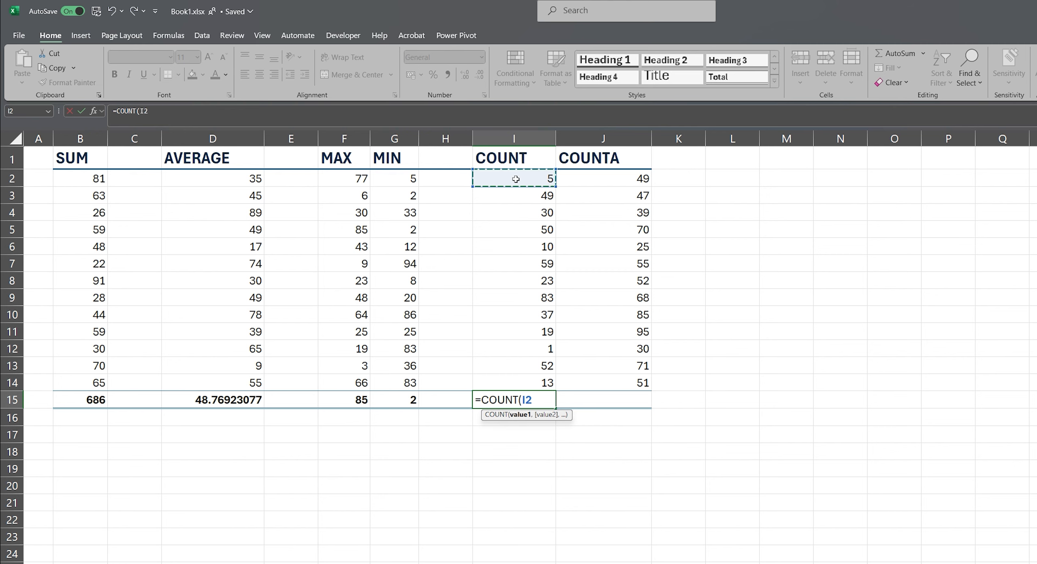
pyautogui.hotkey('ctrl', 'shift', 'Down')
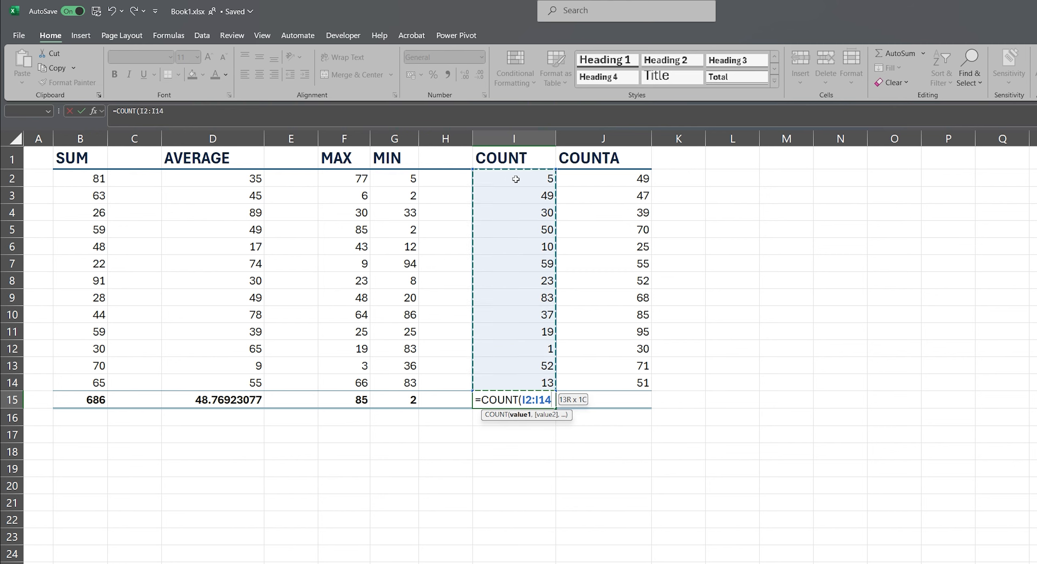
pyautogui.press('Return')
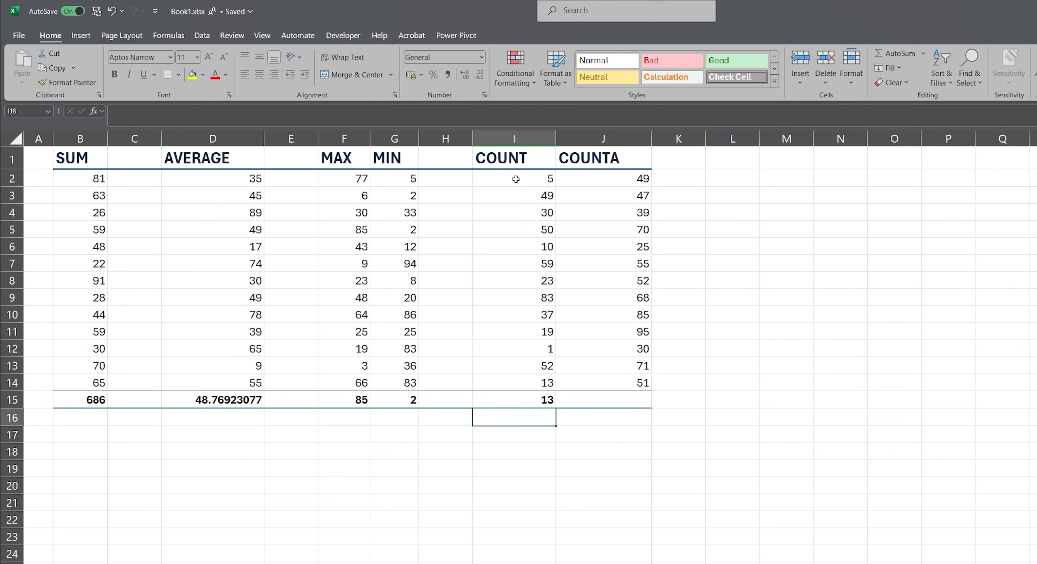
# Enter =COUNTA(J2:J14) in cell J15 to count the non-empty cells in the COUNTA column.
pyautogui.click(582, 403)
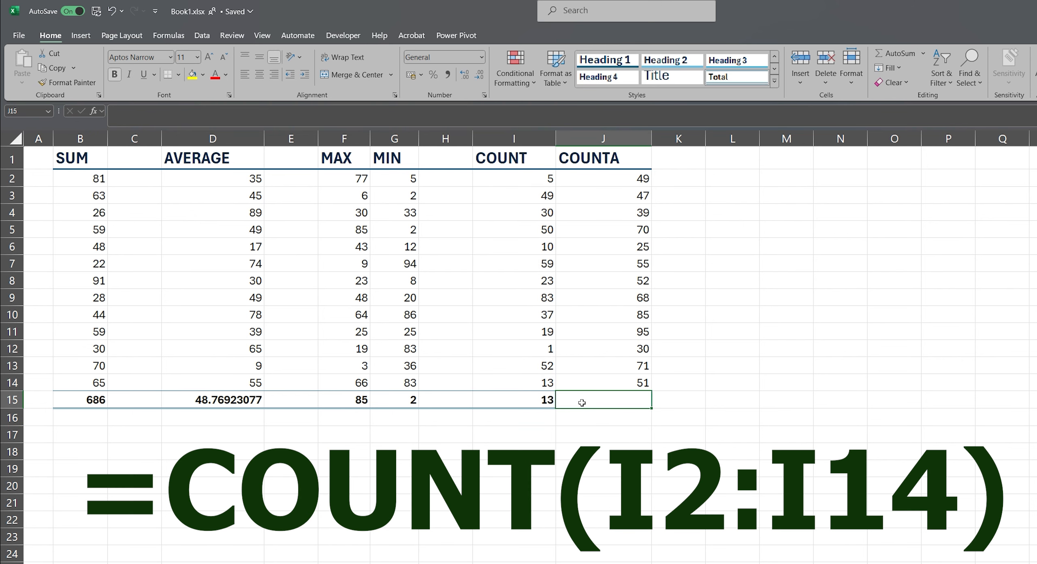
pyautogui.write('=count')
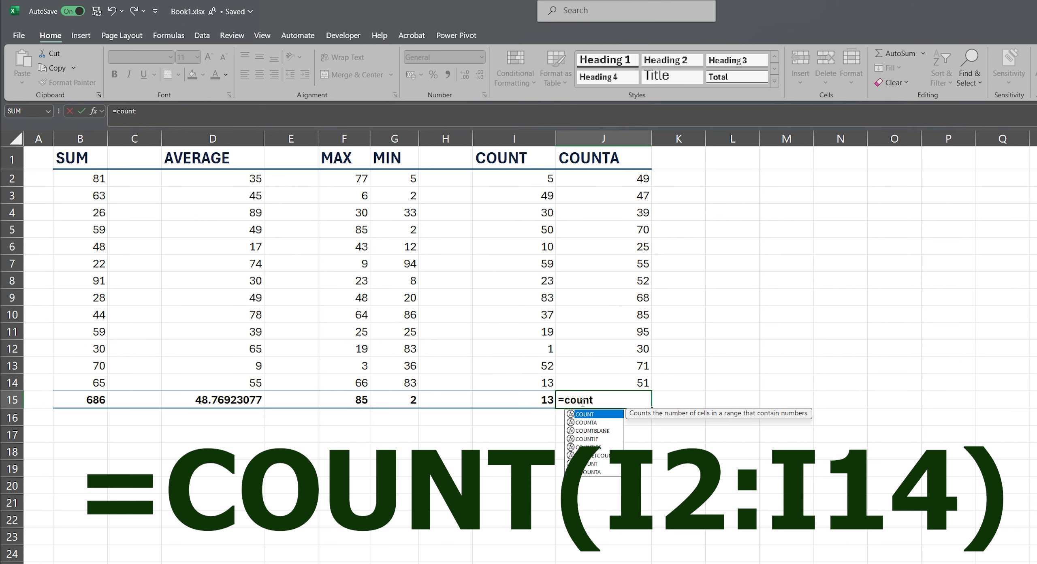
pyautogui.press('Down')
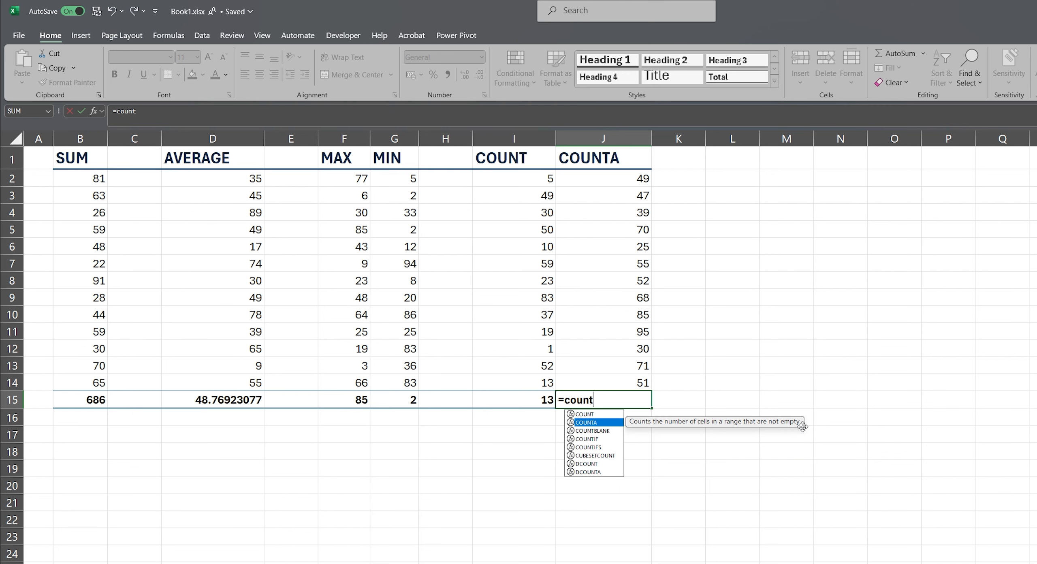
pyautogui.press('Tab')
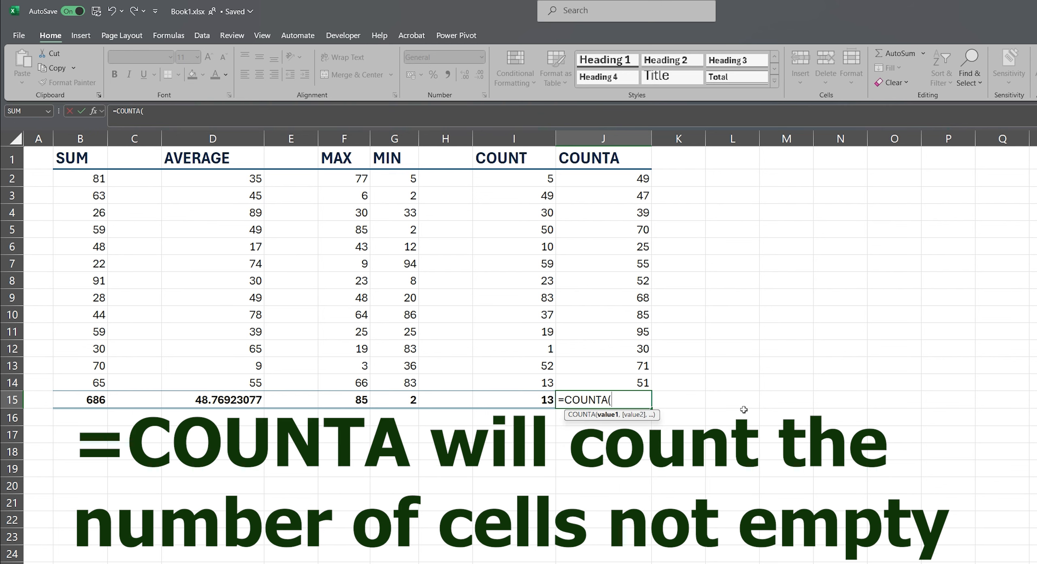
pyautogui.click(628, 179)
pyautogui.hotkey('ctrl', 'shift', 'Down')
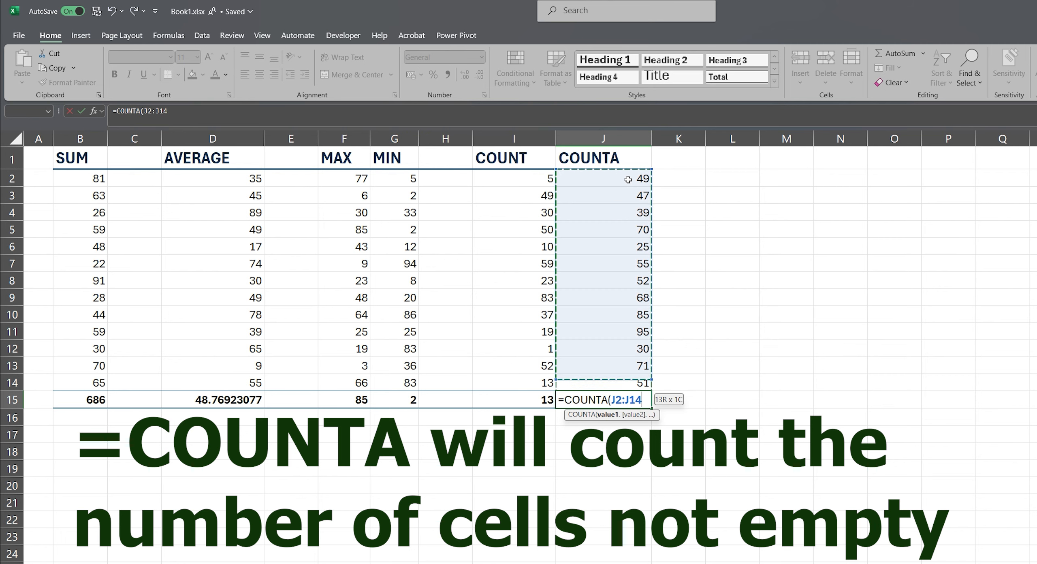
pyautogui.press('Return')
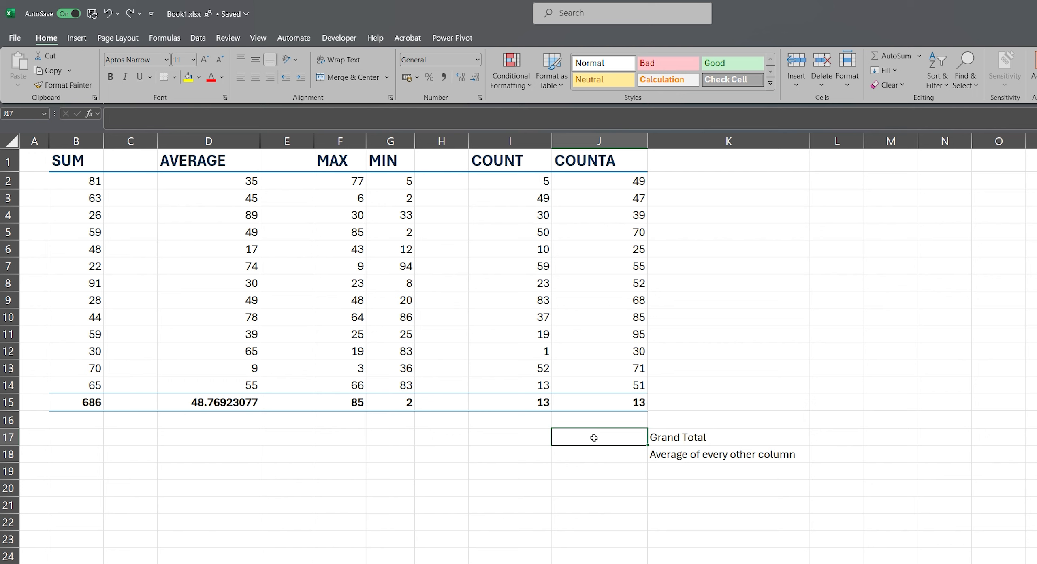
# Enter =SUM(B2:J14) in cell J17, beside the Grand Total label, to add up all the columns' numbers.
pyautogui.write('=sum')
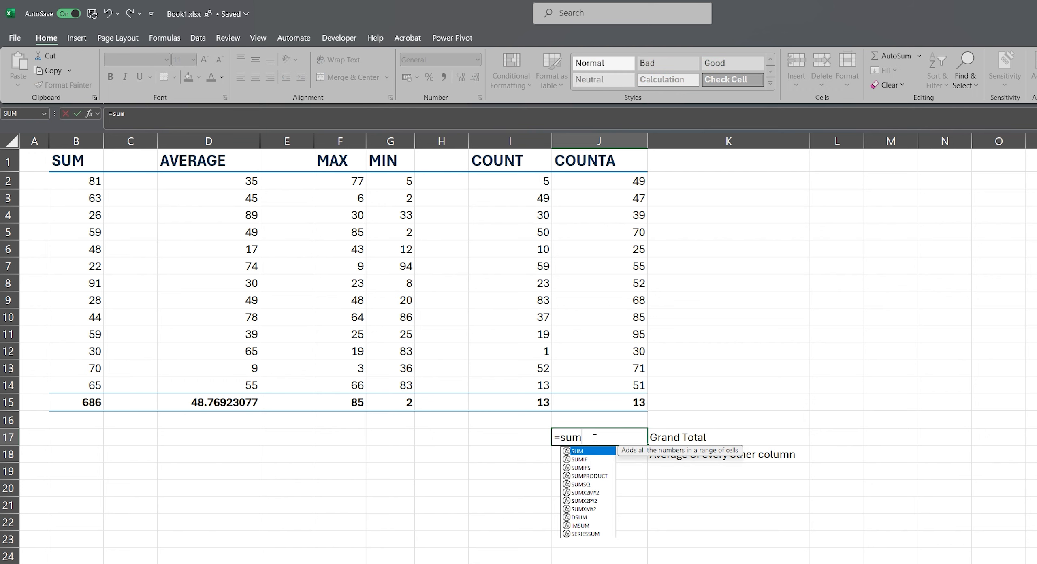
pyautogui.press('Tab')
pyautogui.moveTo(84, 182); pyautogui.dragTo(615, 385)
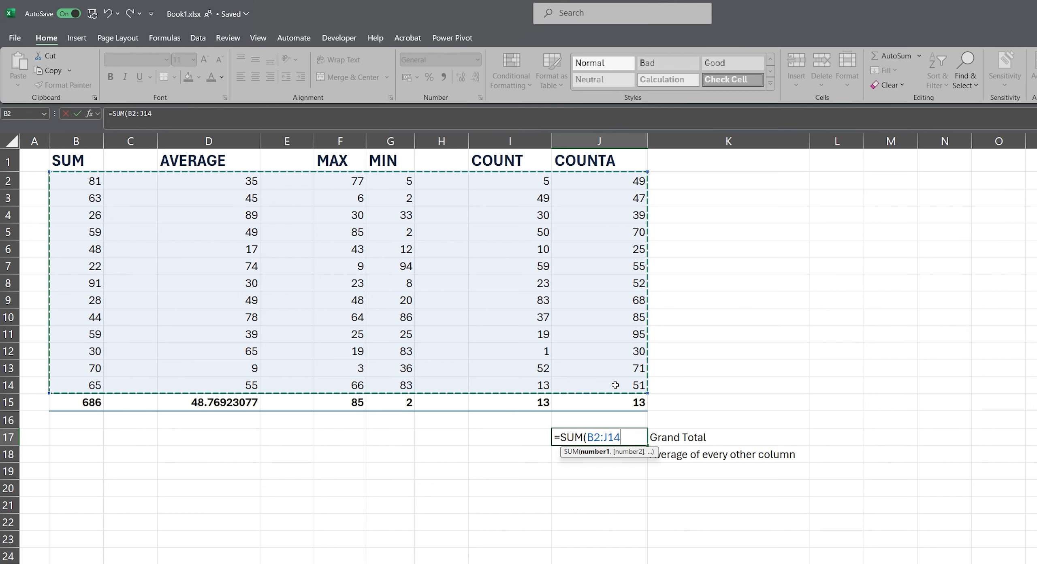
pyautogui.write(')')
pyautogui.press('Return')
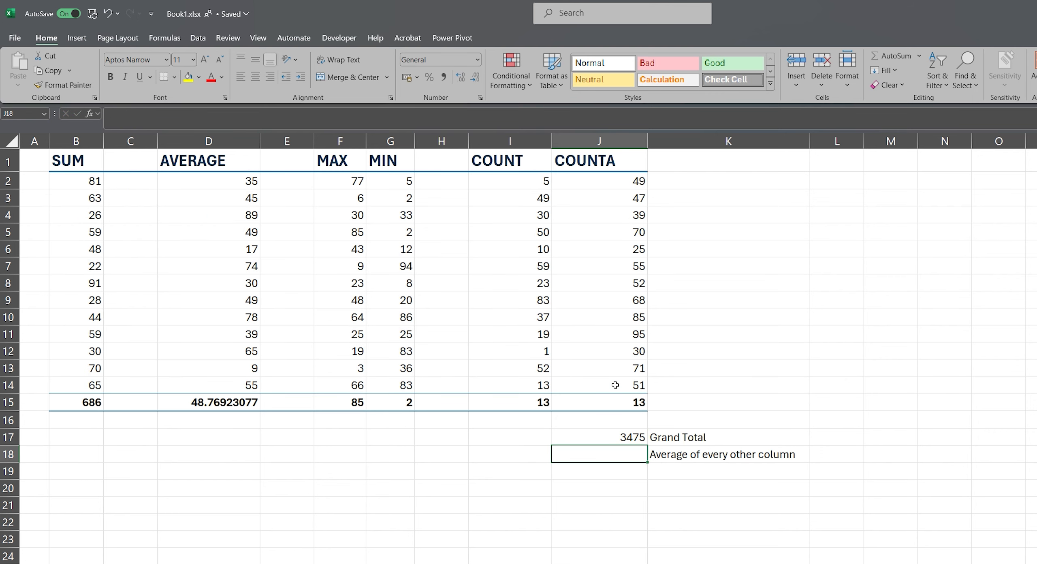
# Enter =AVERAGE(B2:B14,F2:F14,I2:I14) in cell J18 to average the numbers of every other column.
pyautogui.write('=aver')
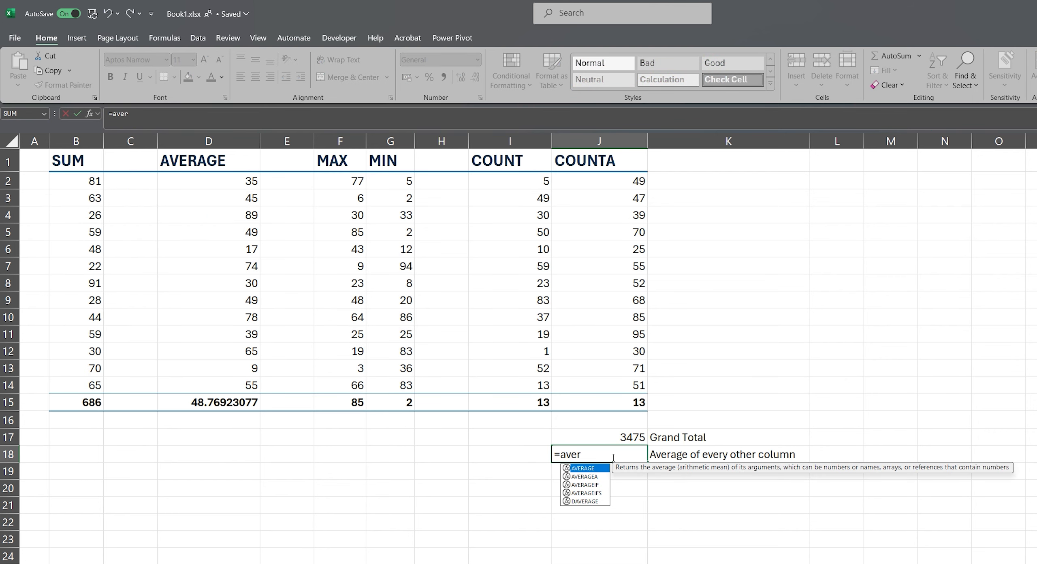
pyautogui.press('Tab')
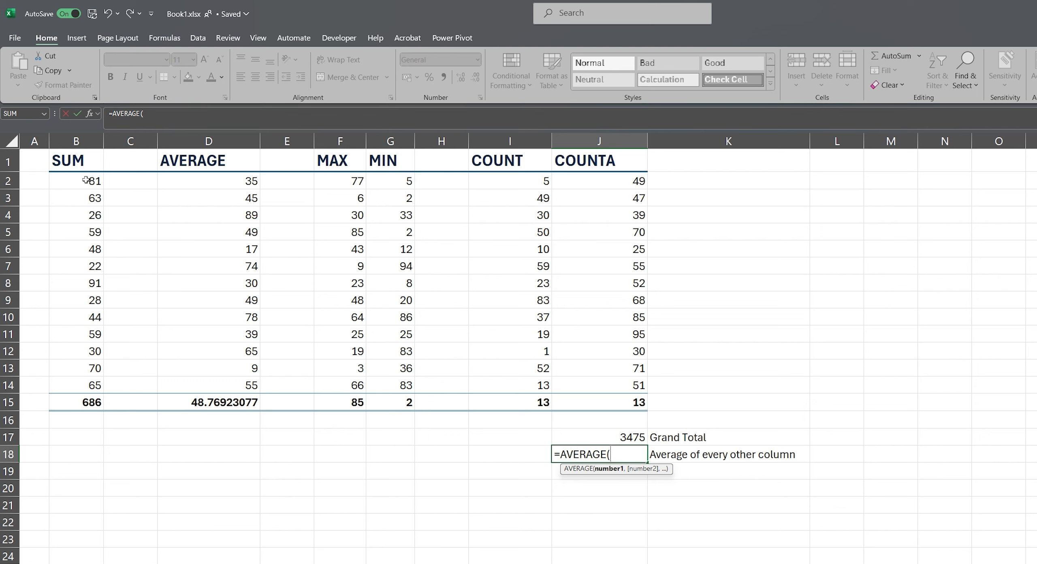
pyautogui.moveTo(86, 180); pyautogui.dragTo(84, 383)
pyautogui.write(',')
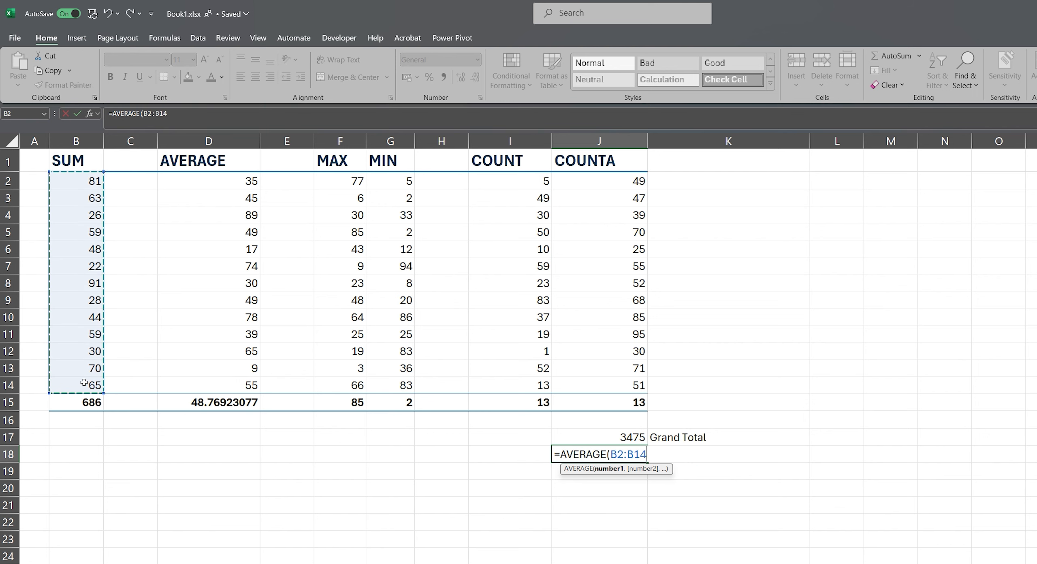
pyautogui.moveTo(324, 178); pyautogui.dragTo(337, 385)
pyautogui.write(',')
pyautogui.moveTo(526, 182); pyautogui.dragTo(522, 383)
pyautogui.write(')')
pyautogui.press('Return')
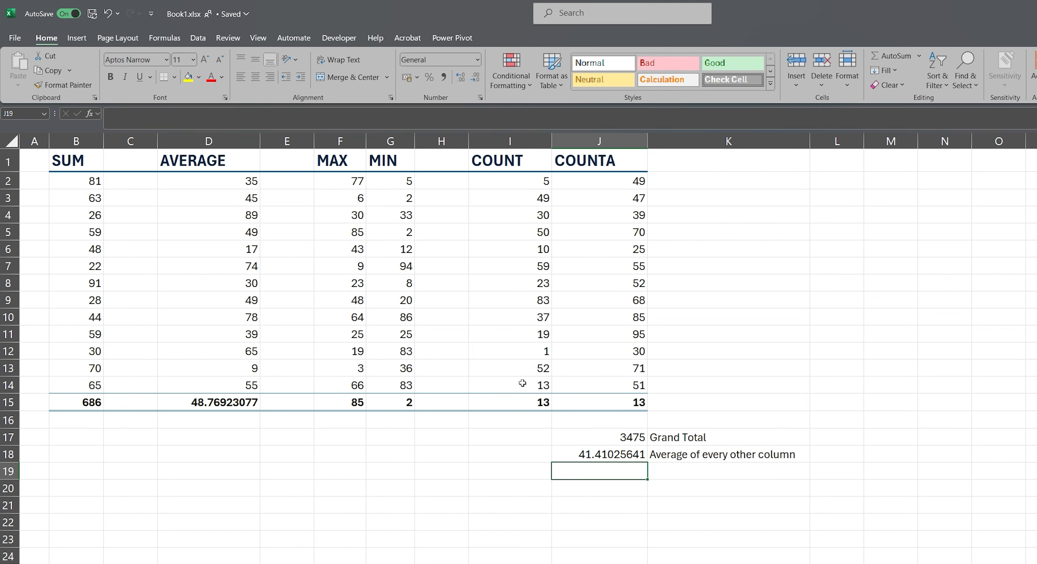